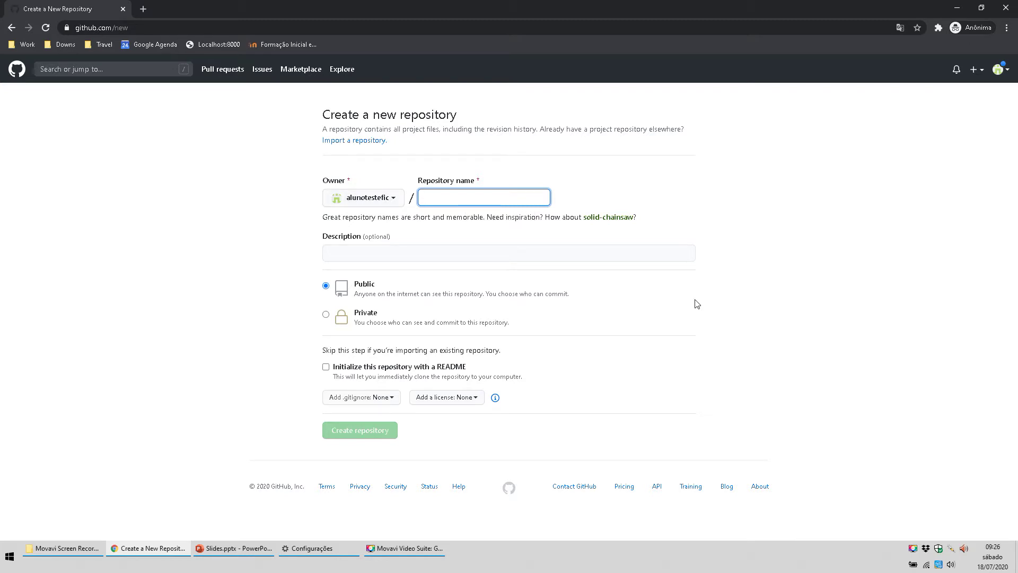
# Name the new repository rep_teste, leaving its description blank and its visibility Public.
pyautogui.write('rep_te')
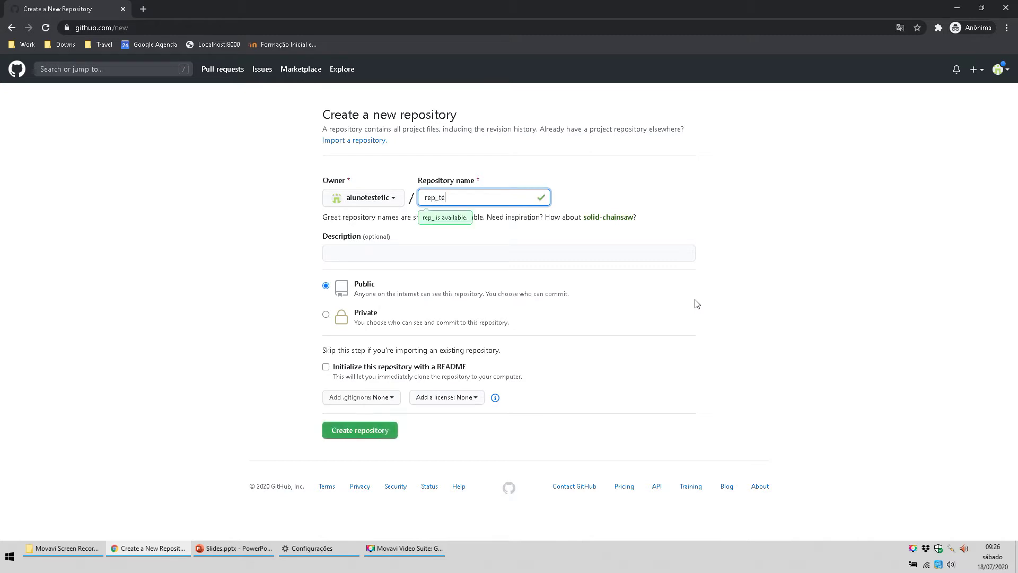
pyautogui.write('ste')
pyautogui.click(352, 207)
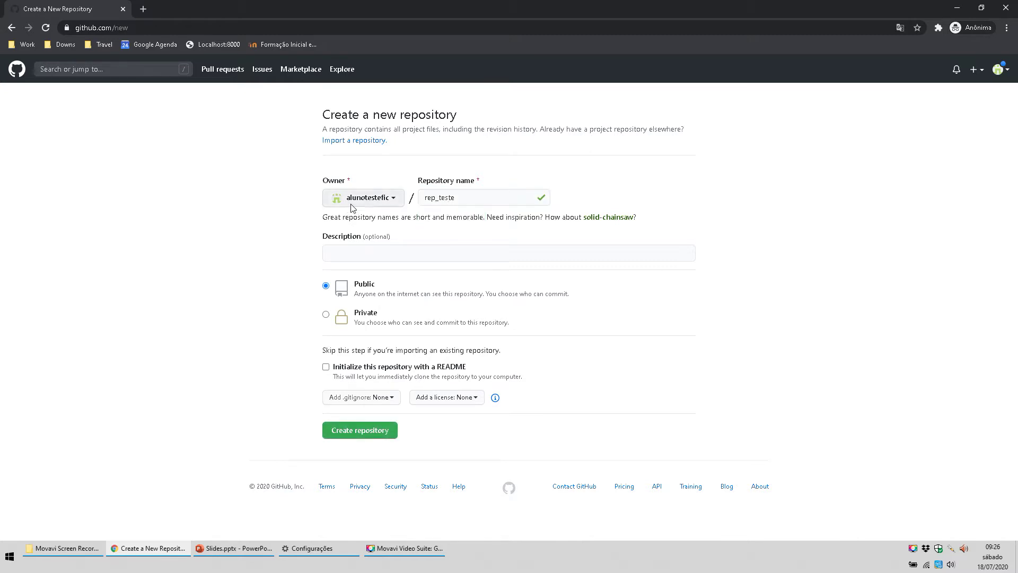
pyautogui.click(374, 202)
pyautogui.click(444, 196)
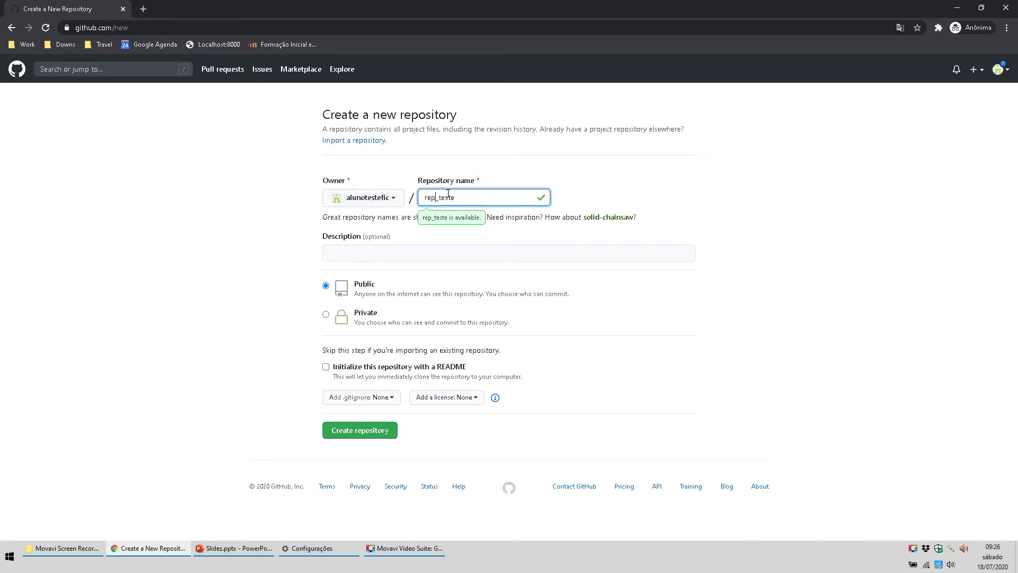
pyautogui.click(426, 252)
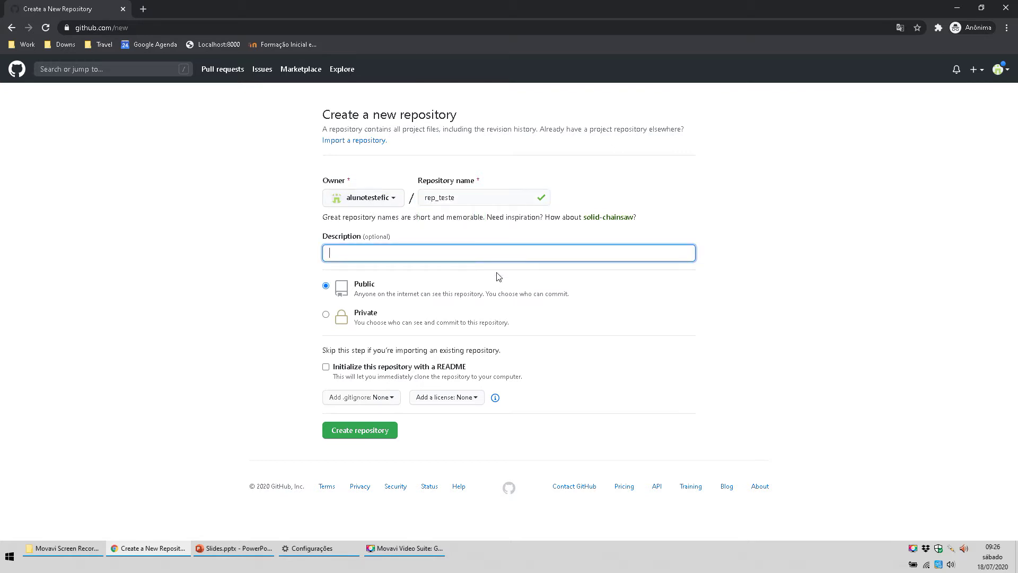
pyautogui.click(365, 292)
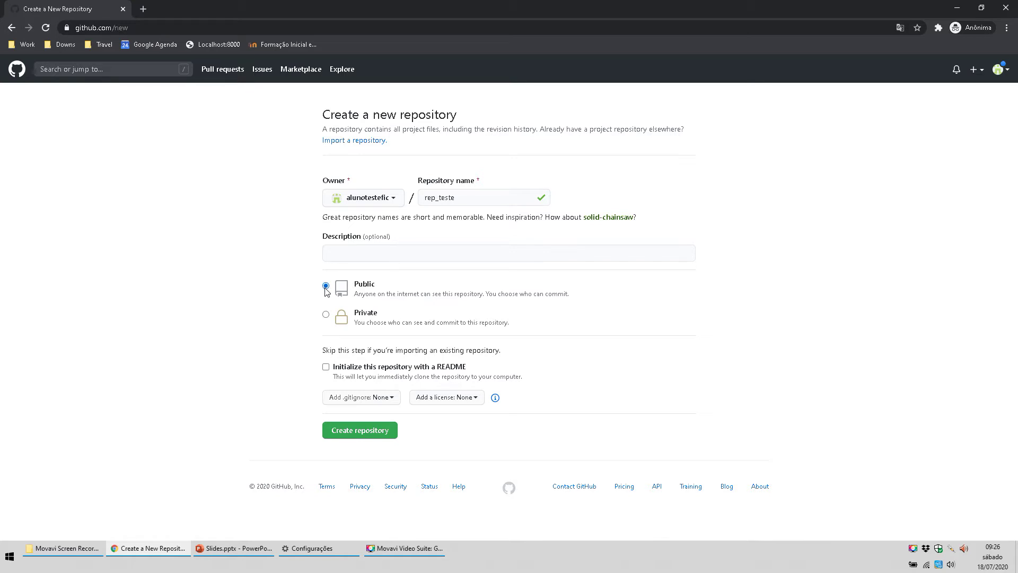
# Enable initialization with a README, leave .gitignore set to None, and create the repository.
pyautogui.click(325, 367)
pyautogui.moveTo(324, 370); pyautogui.dragTo(364, 368)
pyautogui.click(492, 375)
pyautogui.moveTo(466, 368); pyautogui.dragTo(345, 368)
pyautogui.click(459, 371)
pyautogui.click(381, 399)
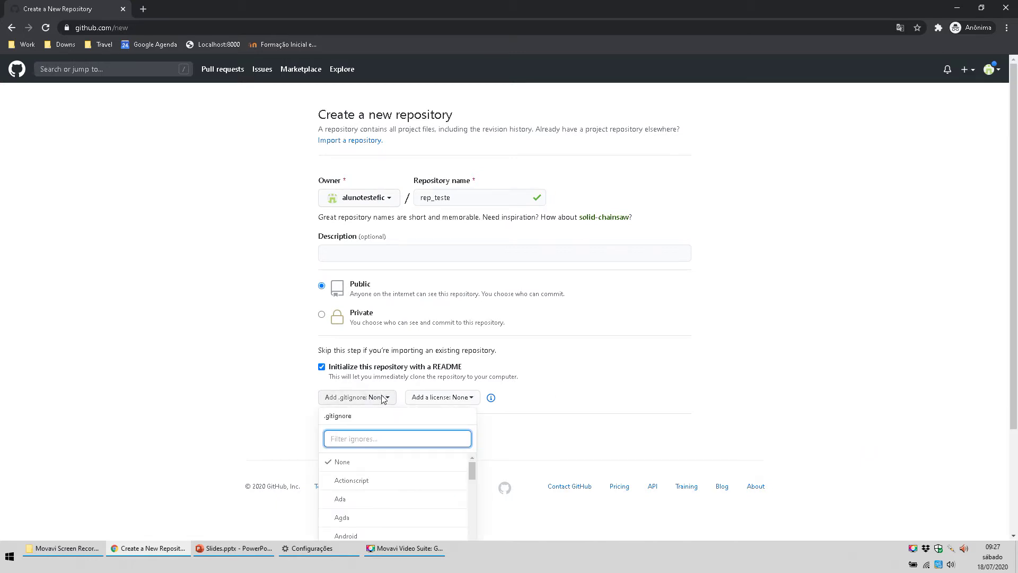
pyautogui.click(374, 401)
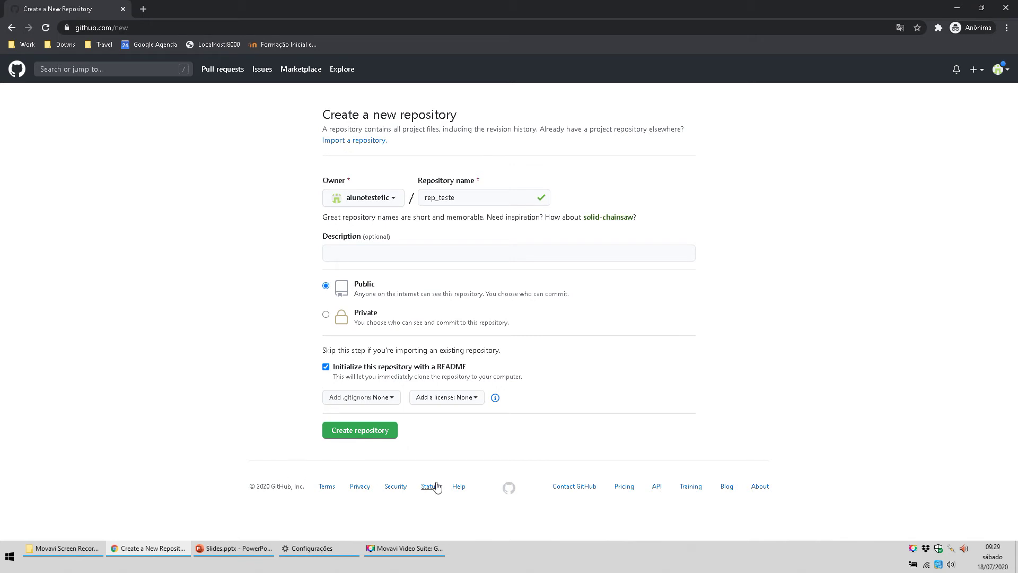
pyautogui.click(374, 435)
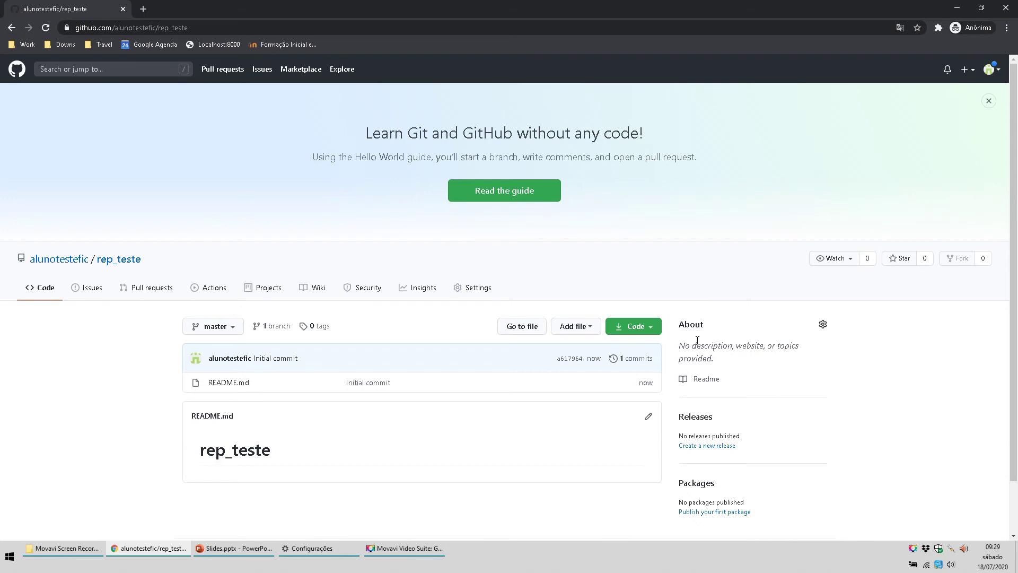
# Display the repository's clone options and examine the full HTTPS clone URL through to its .git ending.
pyautogui.click(652, 329)
pyautogui.click(497, 389)
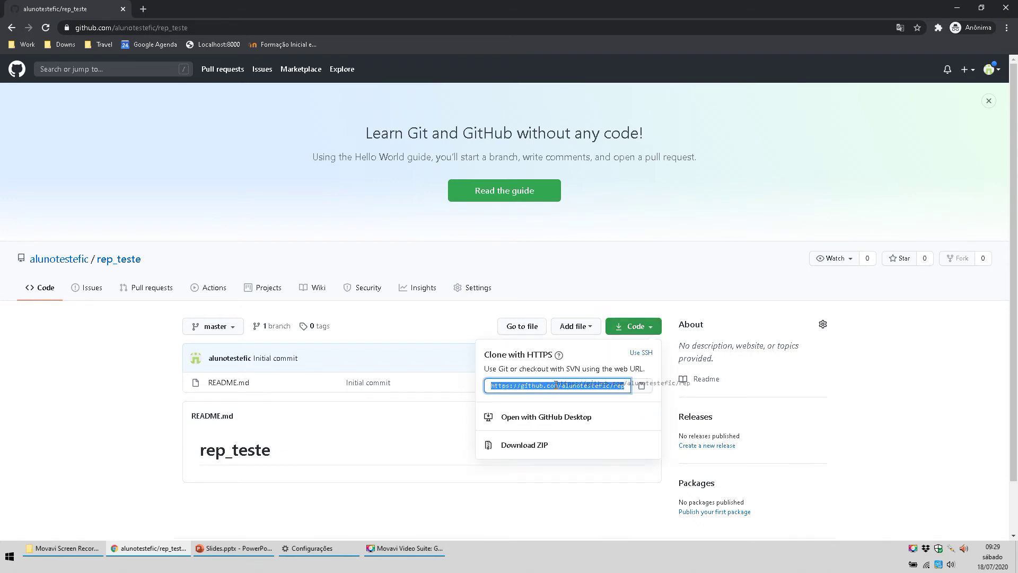
pyautogui.doubleClick(533, 389)
pyautogui.click(548, 388)
pyautogui.moveTo(548, 388)
pyautogui.mouseDown()
pyautogui.moveTo(684, 392)
pyautogui.moveTo(481, 390)
pyautogui.mouseUp()
pyautogui.click(517, 381)
pyautogui.click(506, 387)
pyautogui.click(524, 385)
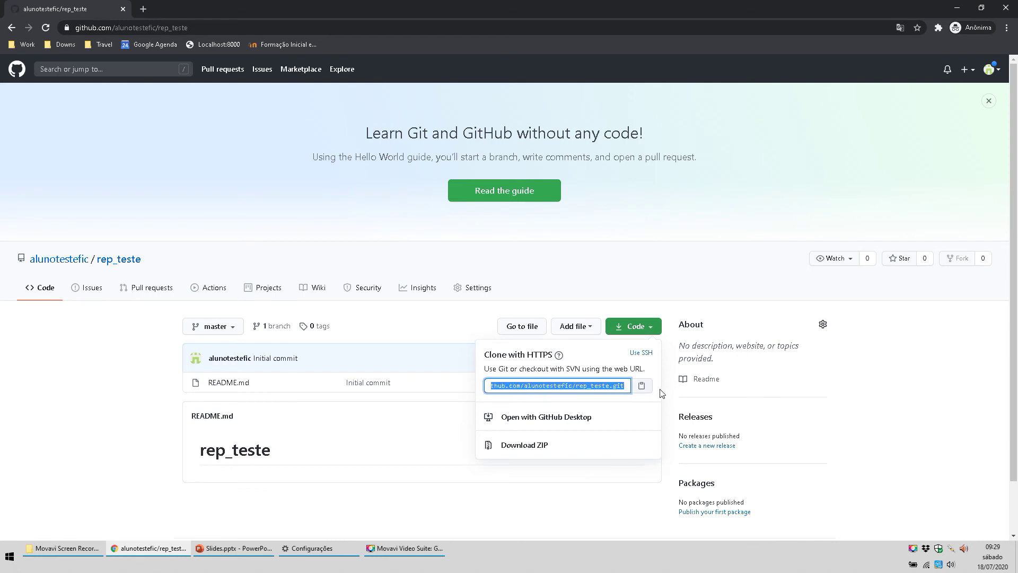
pyautogui.click(628, 386)
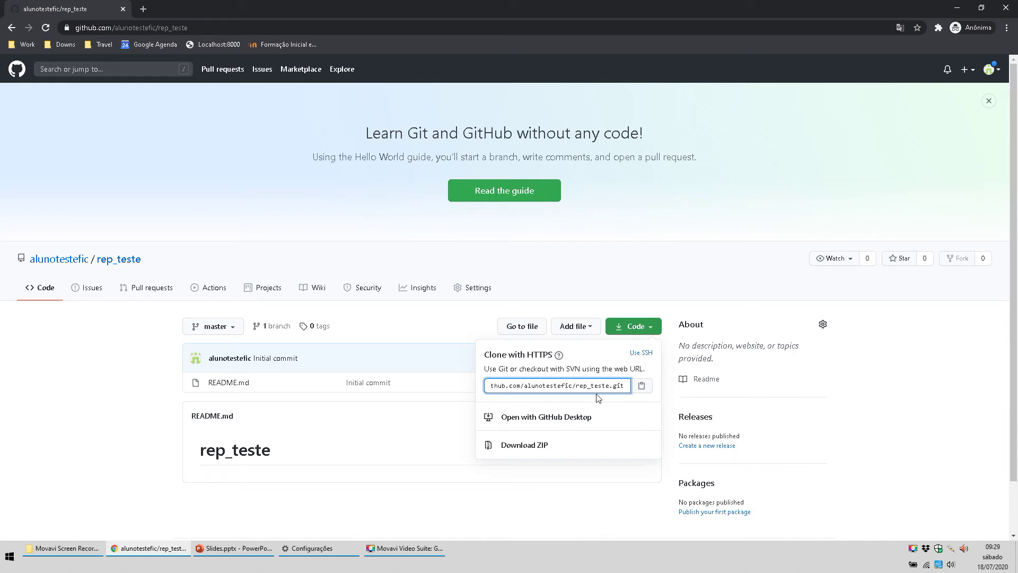
pyautogui.tripleClick(583, 388)
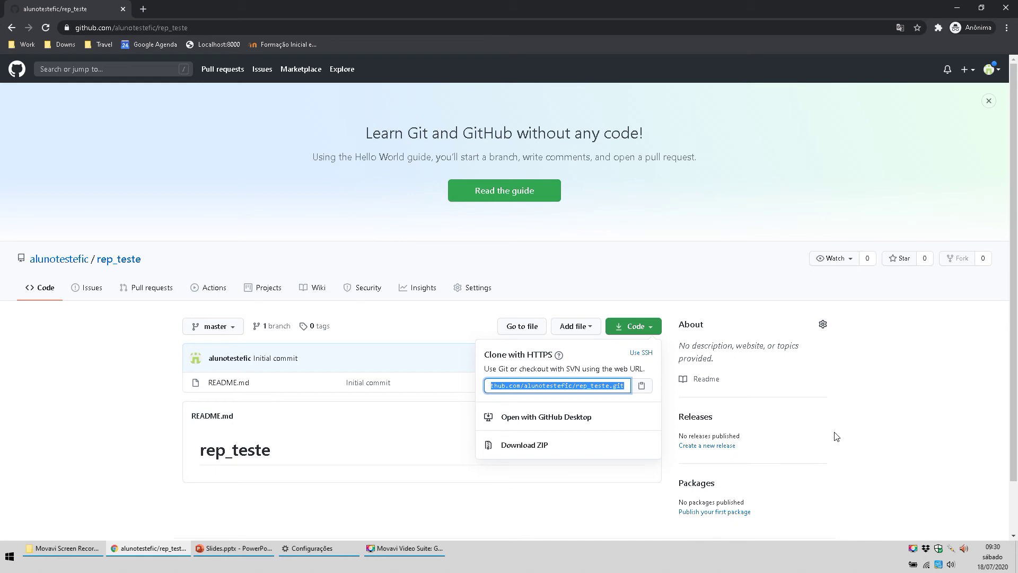
pyautogui.moveTo(604, 386)
pyautogui.mouseDown()
pyautogui.moveTo(484, 393)
pyautogui.moveTo(626, 386)
pyautogui.mouseUp()
pyautogui.moveTo(491, 385)
pyautogui.mouseDown()
pyautogui.moveTo(643, 385)
pyautogui.moveTo(611, 383)
pyautogui.mouseUp()
pyautogui.click(625, 384)
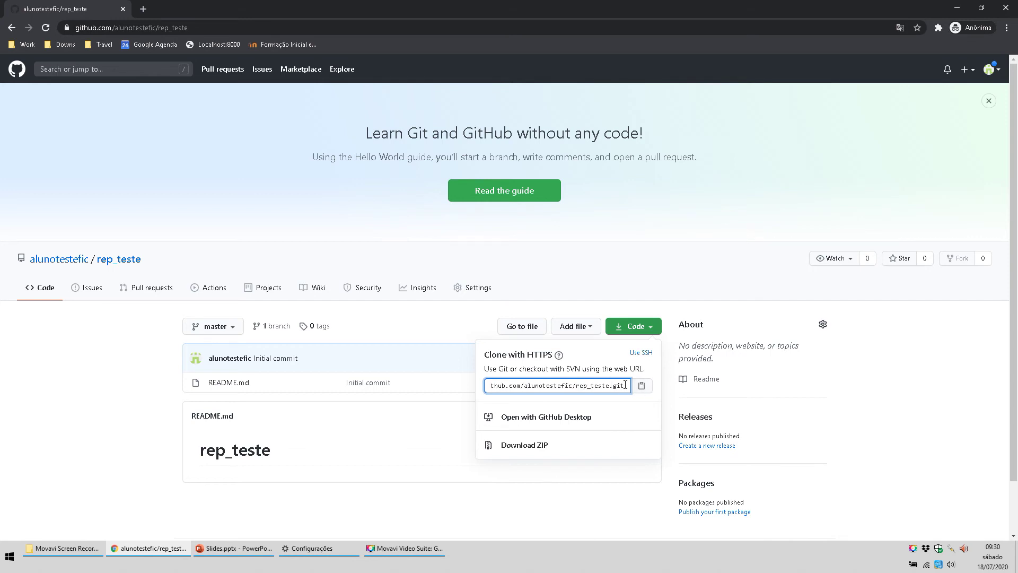
# Switch the clone options to SSH and examine the full SSH clone address.
pyautogui.click(640, 352)
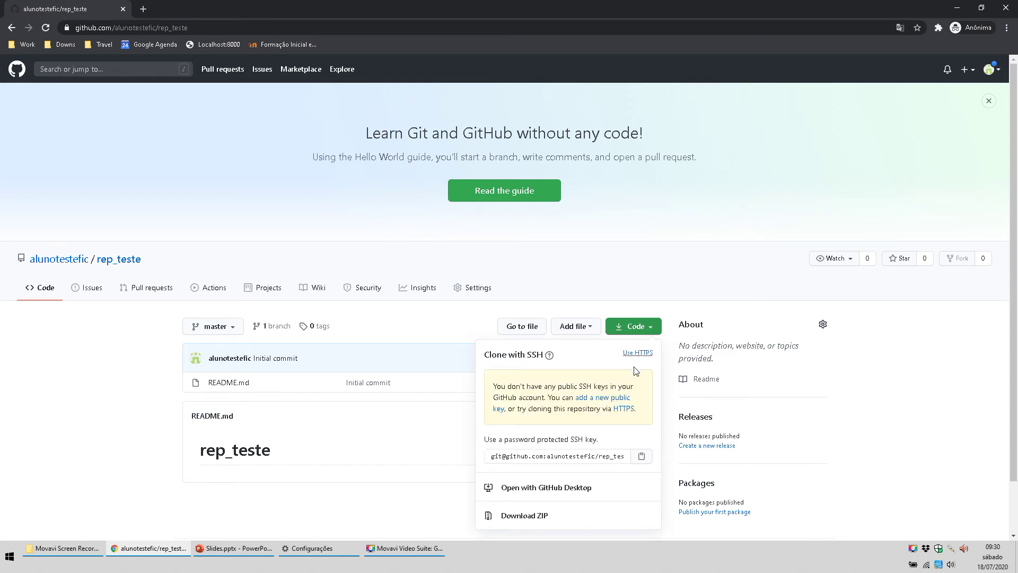
pyautogui.click(496, 457)
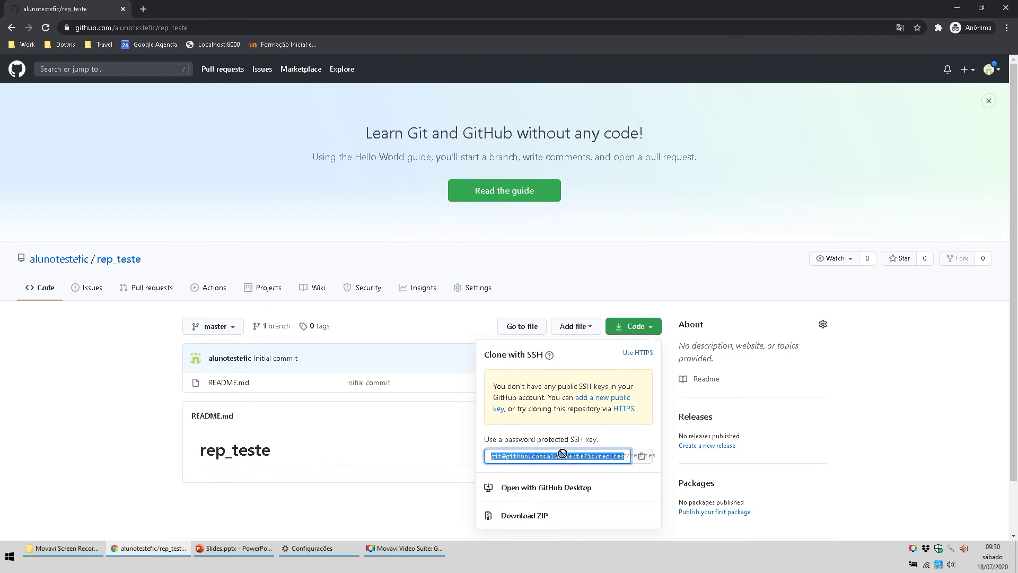
pyautogui.click(496, 456)
pyautogui.moveTo(496, 456); pyautogui.dragTo(630, 456)
pyautogui.doubleClick(618, 455)
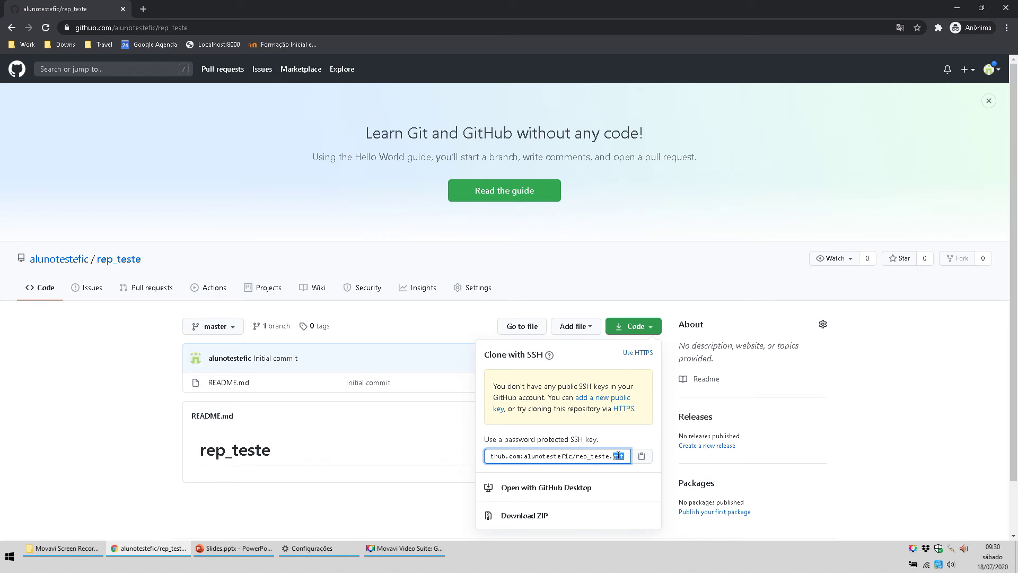
pyautogui.click(571, 456)
# Compare the HTTPS and SSH clone options once more, return to HTTPS, and close the clone options.
pyautogui.click(639, 353)
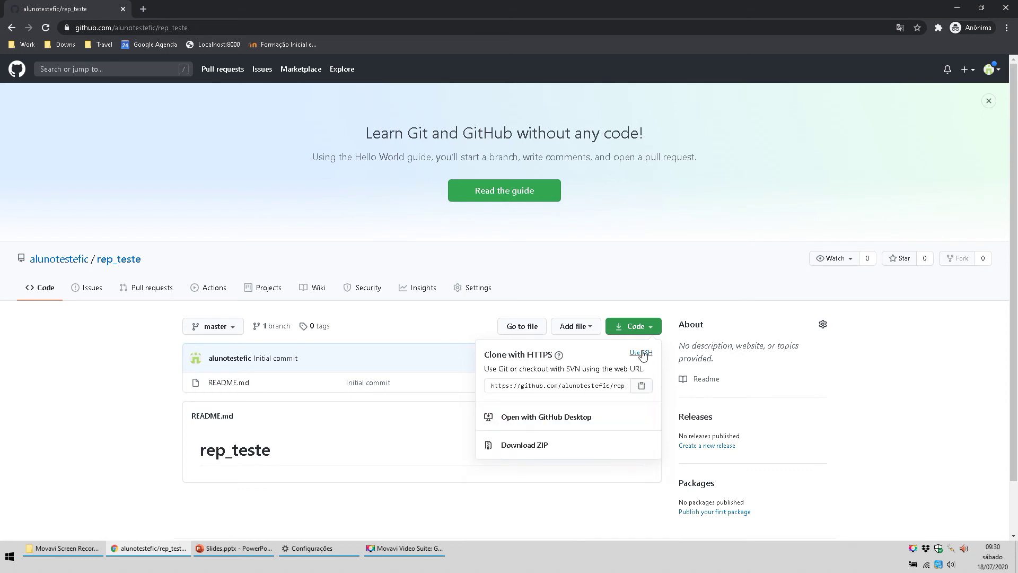
pyautogui.click(643, 354)
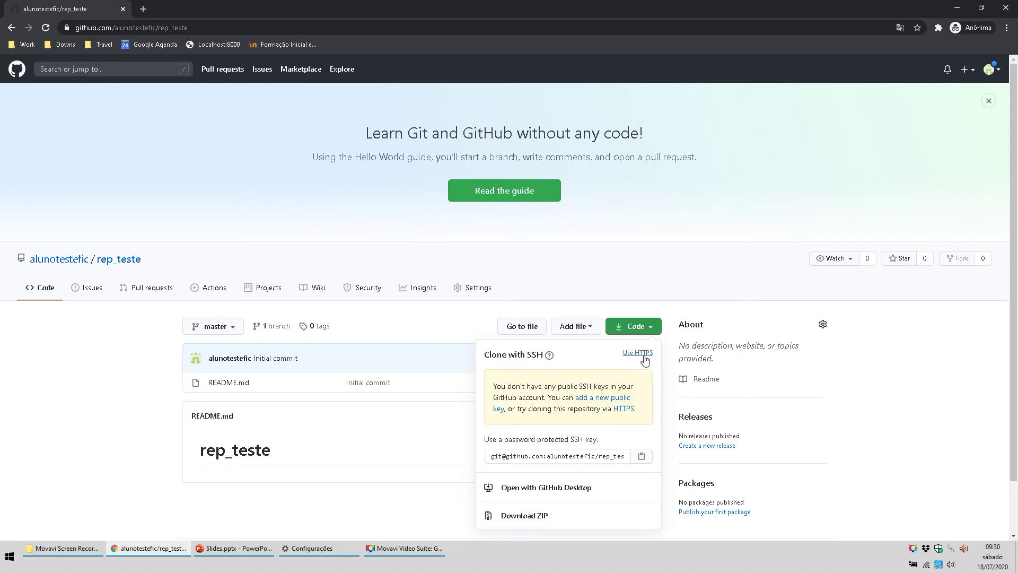
pyautogui.click(641, 354)
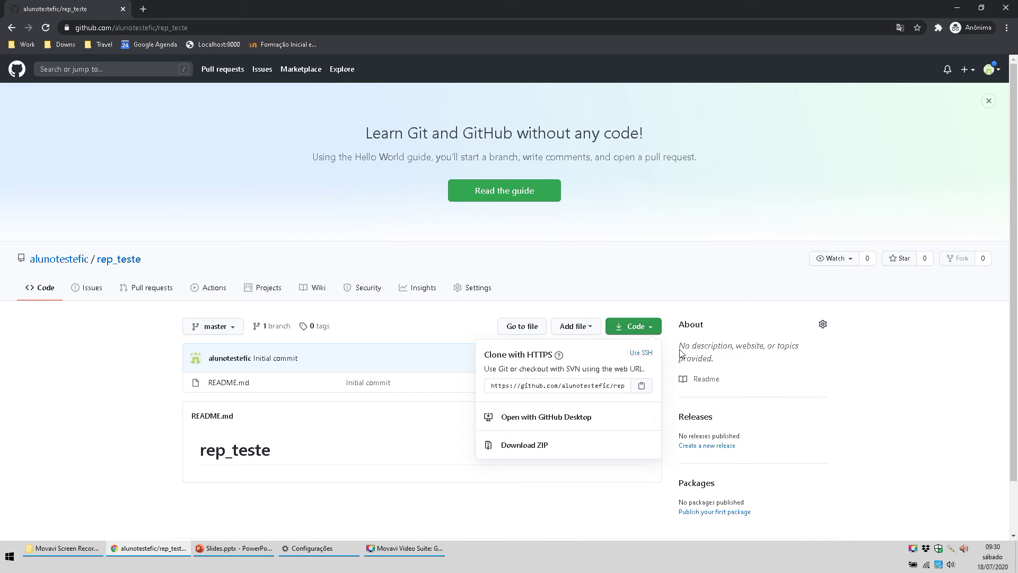
pyautogui.click(652, 333)
pyautogui.click(648, 334)
pyautogui.click(422, 378)
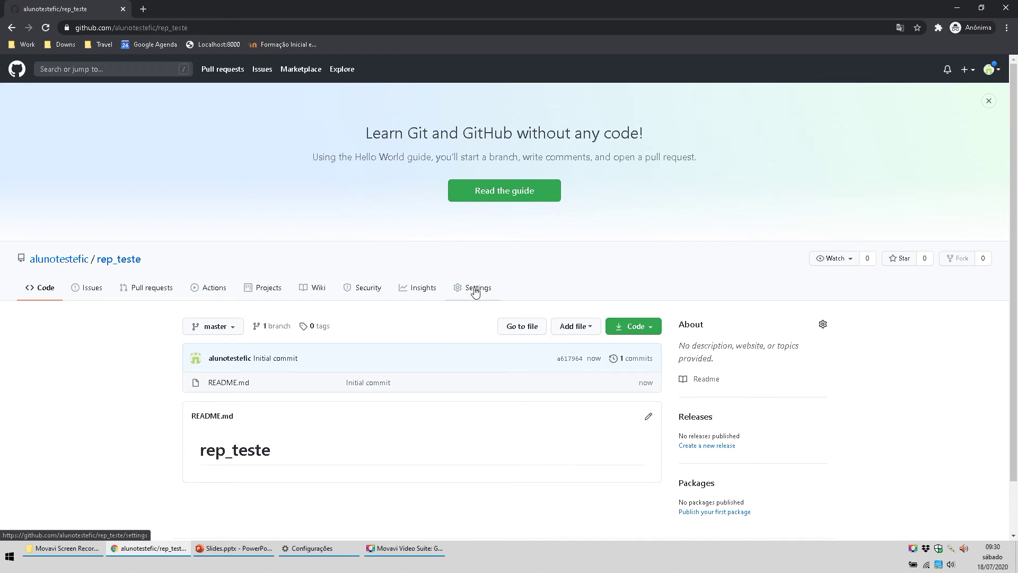
# Go to the repository's settings and open the Manage access page at its collaborator invitation section.
pyautogui.click(462, 289)
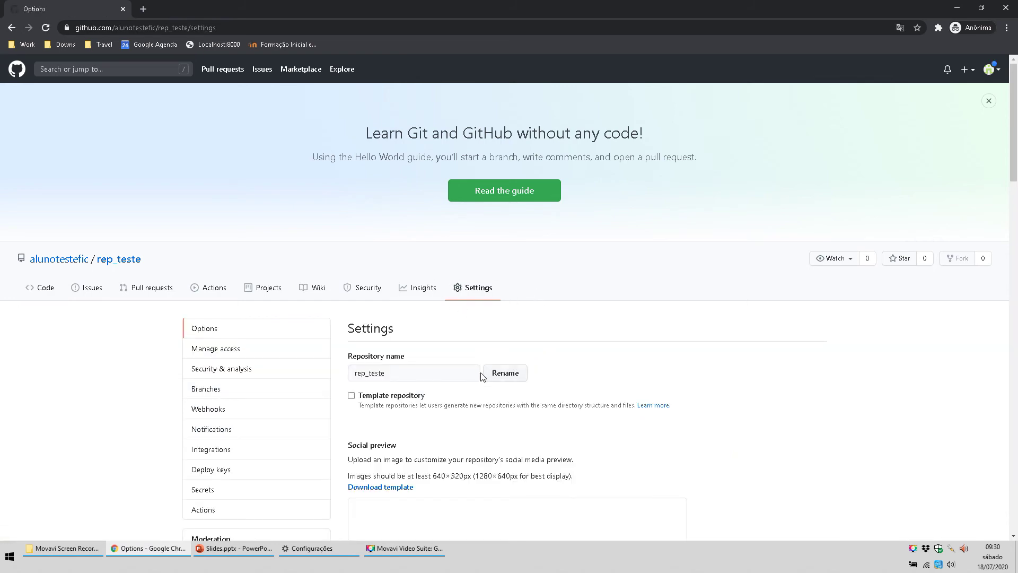
pyautogui.scroll(-4, 472, 377)
pyautogui.scroll(1, 464, 371)
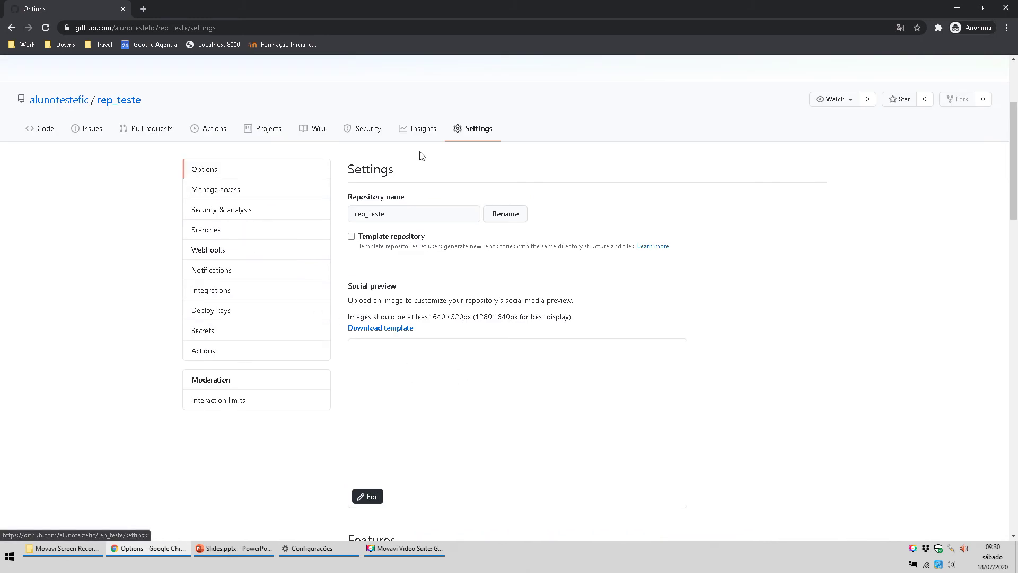
pyautogui.click(224, 192)
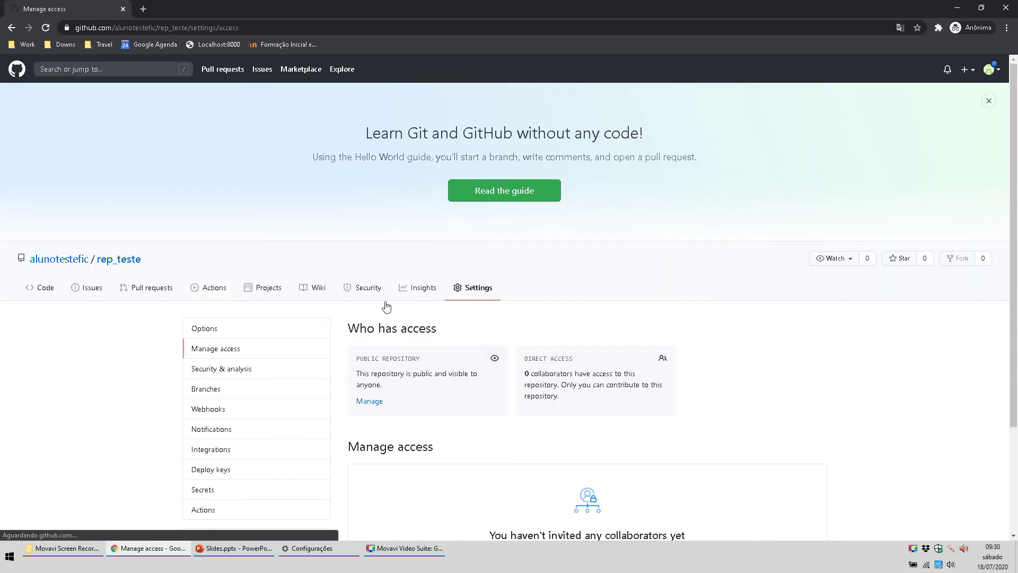
pyautogui.scroll(-3, 395, 456)
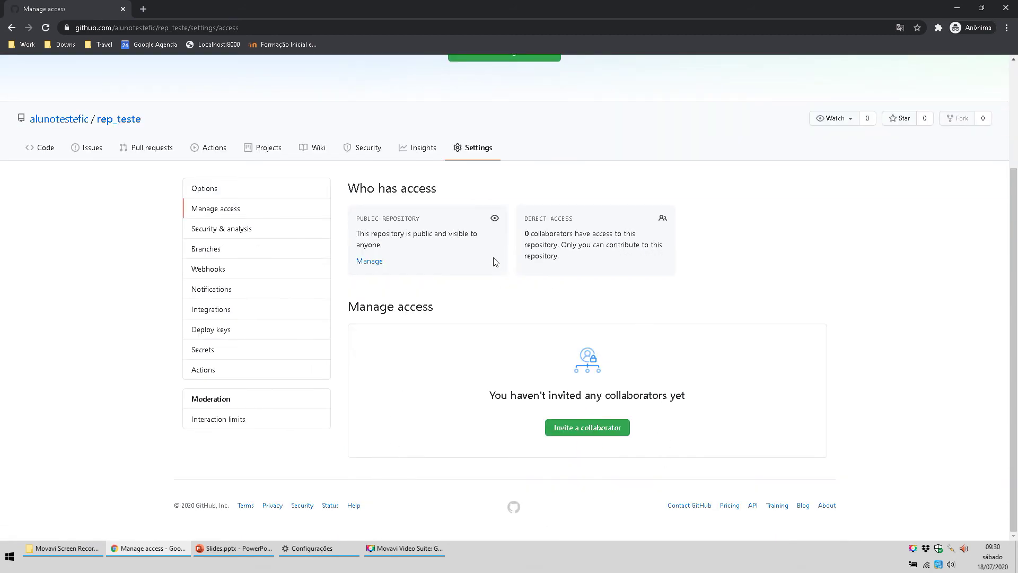